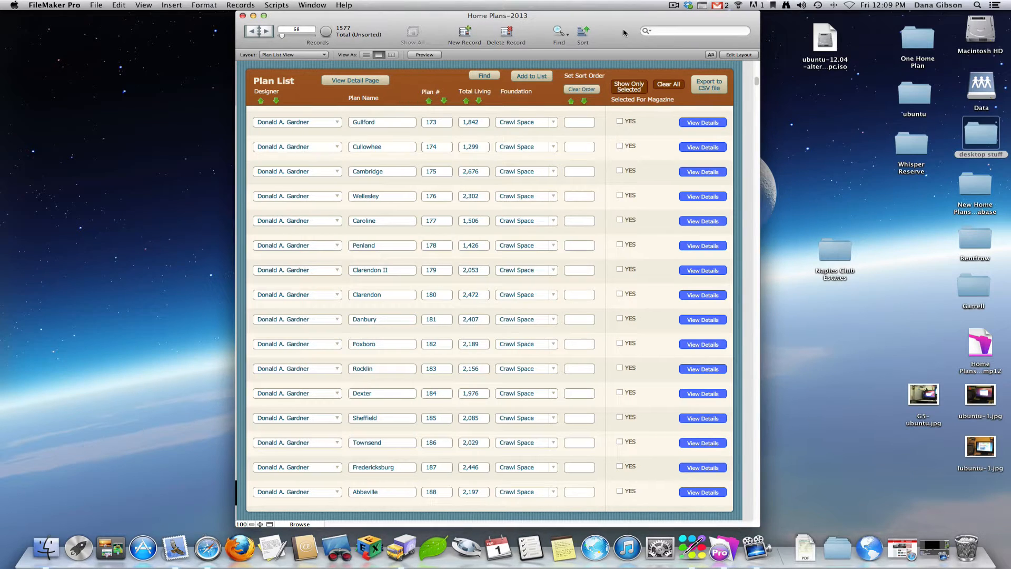
Open the plan detail page, browse forward four records, and return to the plan list
click(364, 82)
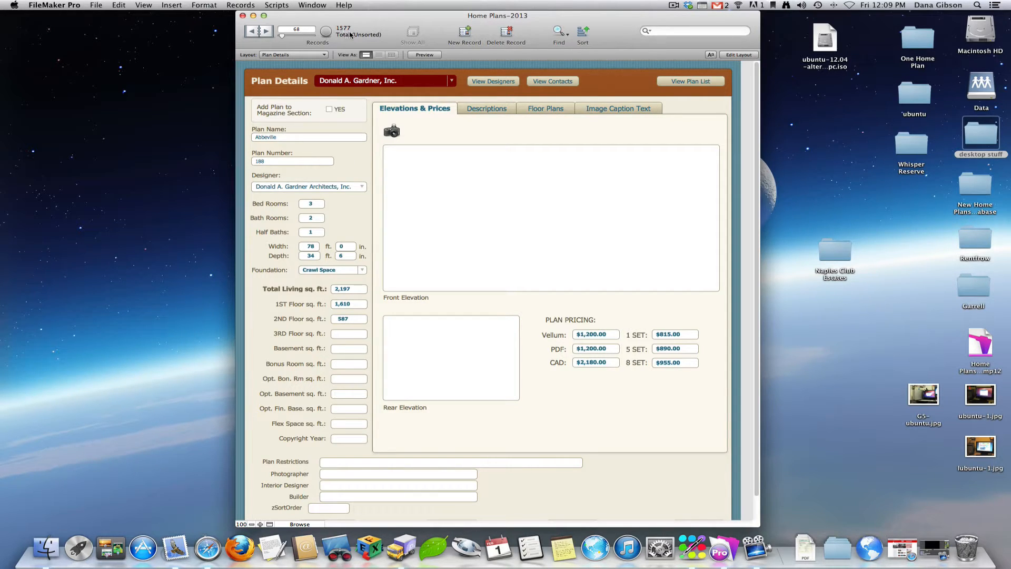
click(267, 32)
click(267, 32)
click(266, 32)
click(267, 32)
click(680, 83)
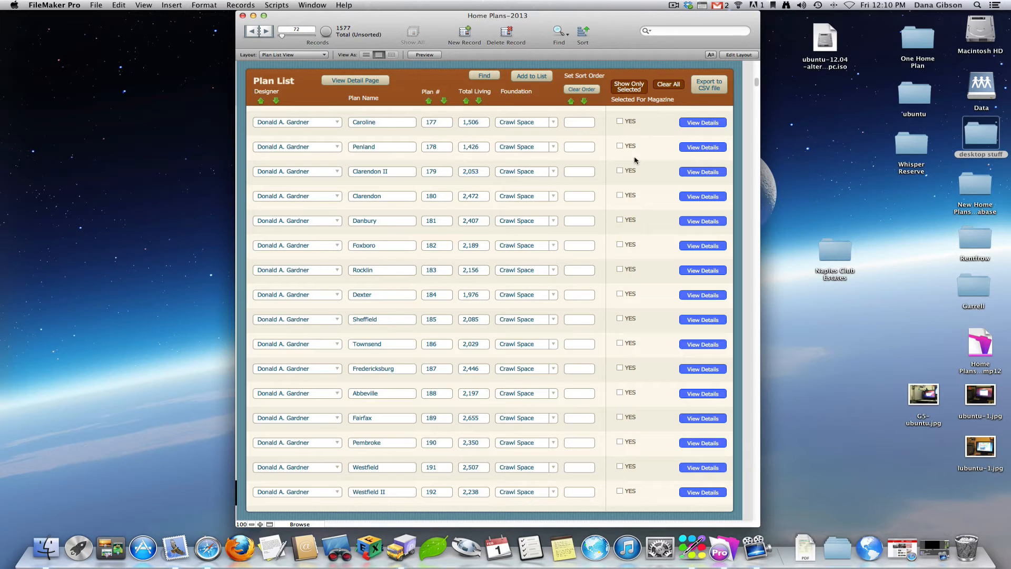
Mark plan 176 (Wellesley) as selected for the magazine in the plan list
scroll(551, 265, down, 4)
scroll(551, 265, down, 20)
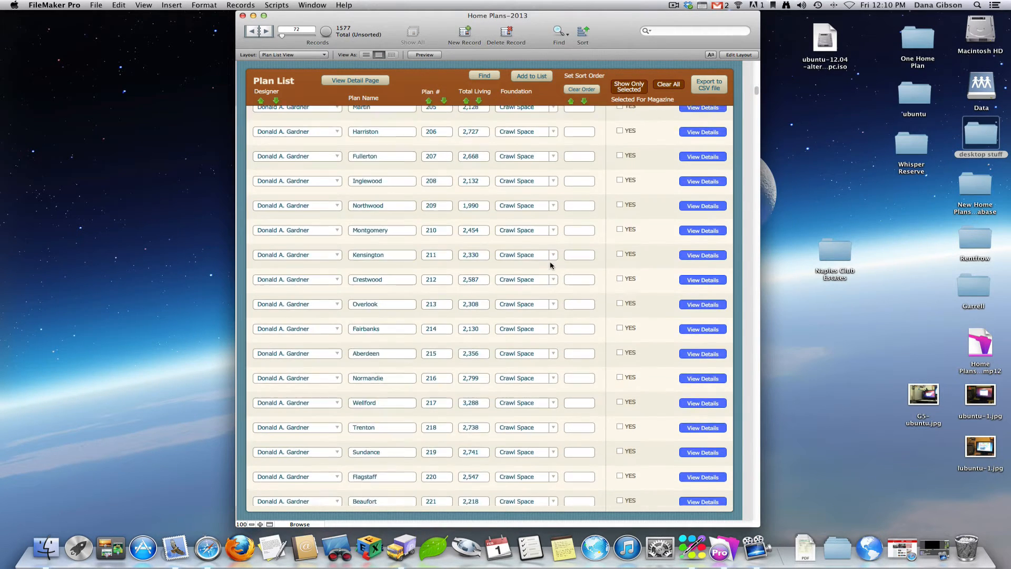
scroll(551, 265, down, 3)
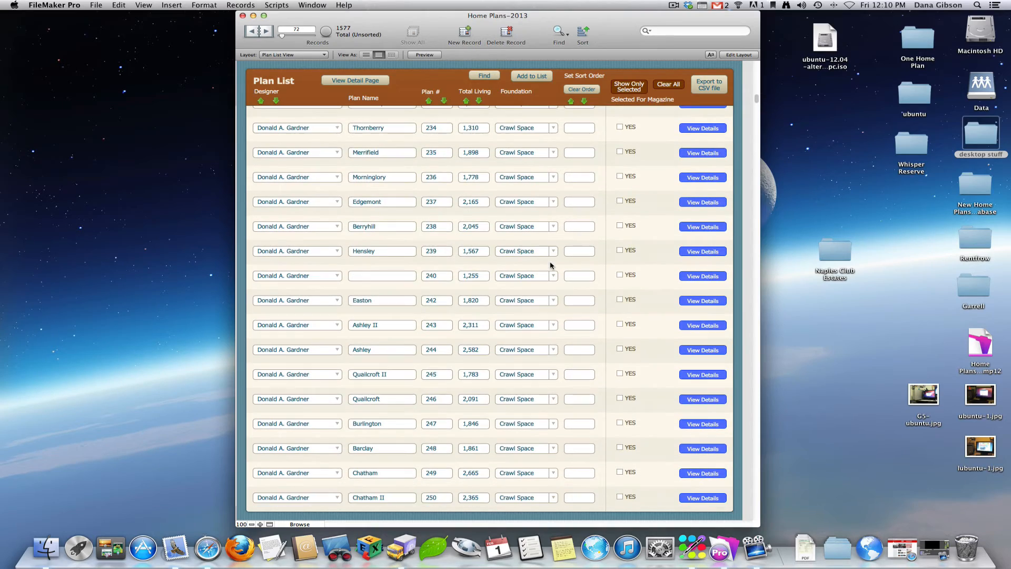
scroll(552, 265, up, 9)
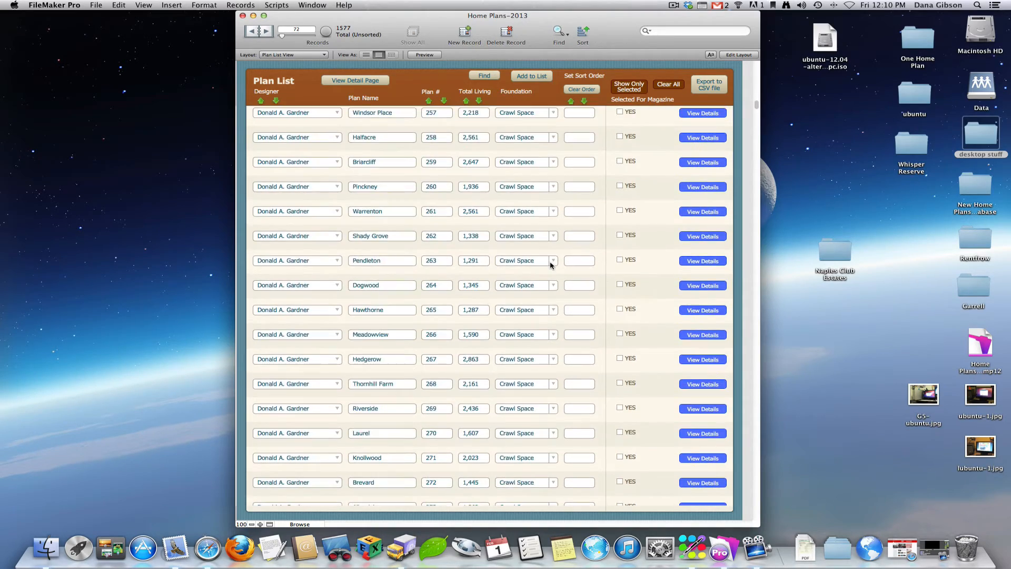
scroll(551, 265, up, 13)
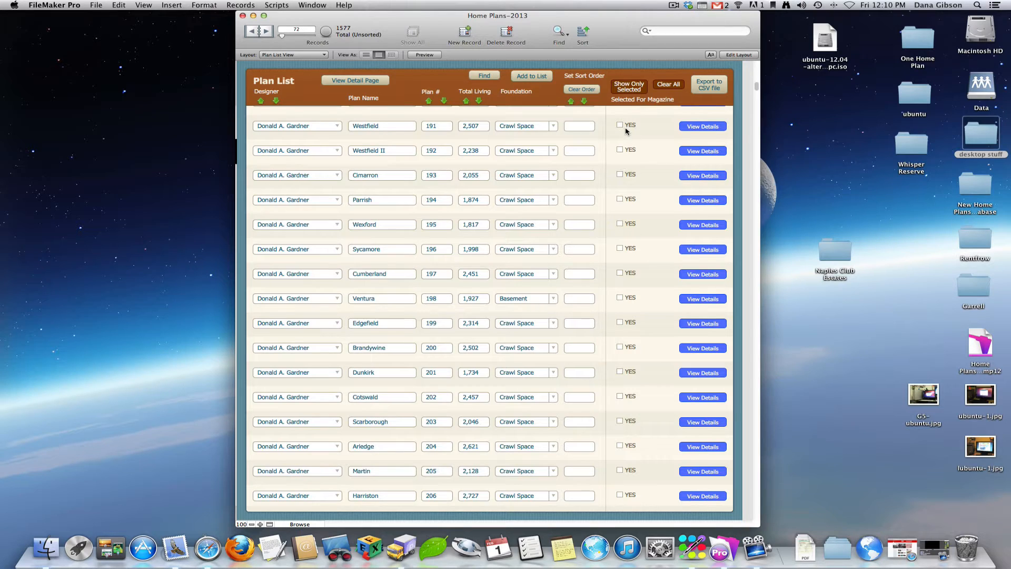
scroll(626, 131, up, 5)
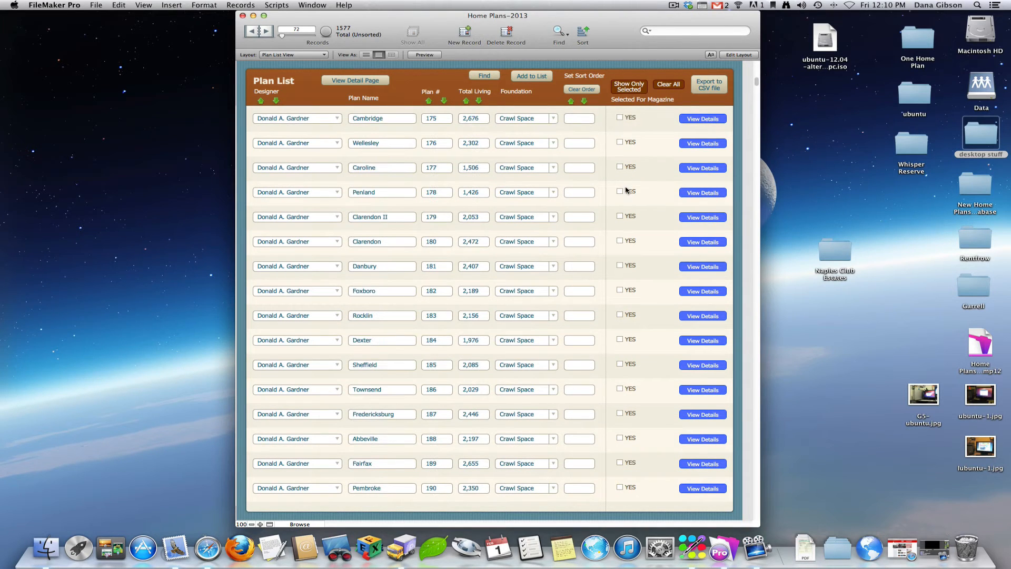
click(620, 141)
Mark plans 106, 107, 109, 111 and 112 for the magazine and show only the selected plans
scroll(621, 191, up, 15)
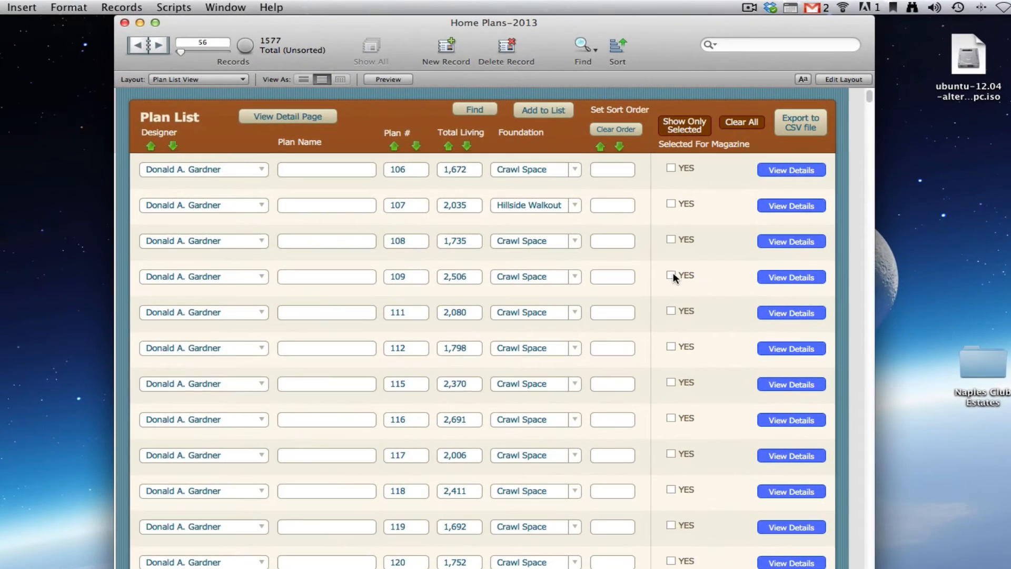
click(672, 167)
click(672, 204)
click(671, 275)
click(674, 308)
click(670, 346)
click(681, 132)
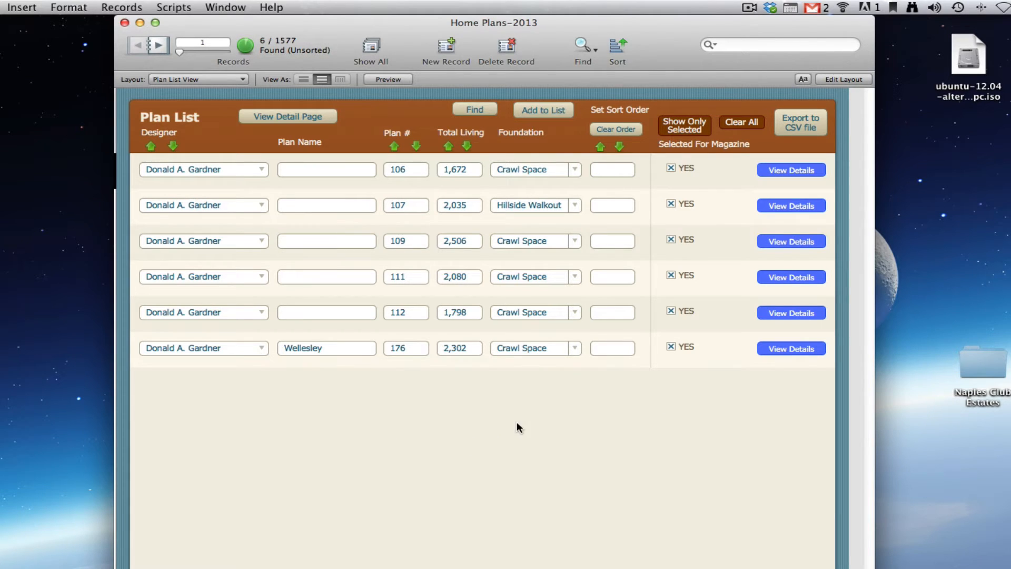
Add plans 118 and 119 from the full plan list to the magazine selection and show only the selected plans
click(802, 122)
click(379, 47)
scroll(420, 315, down, 3)
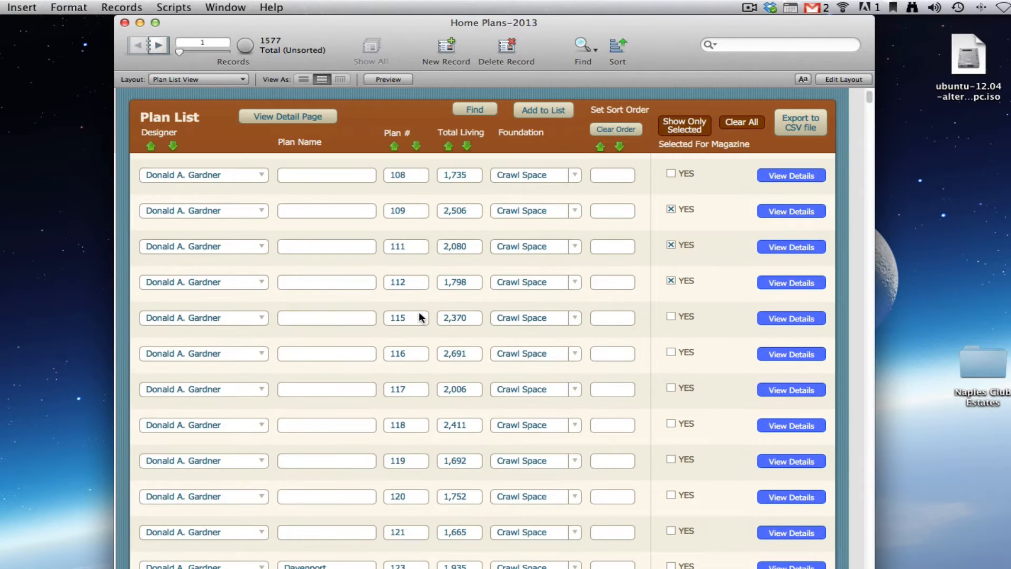
click(671, 424)
click(671, 459)
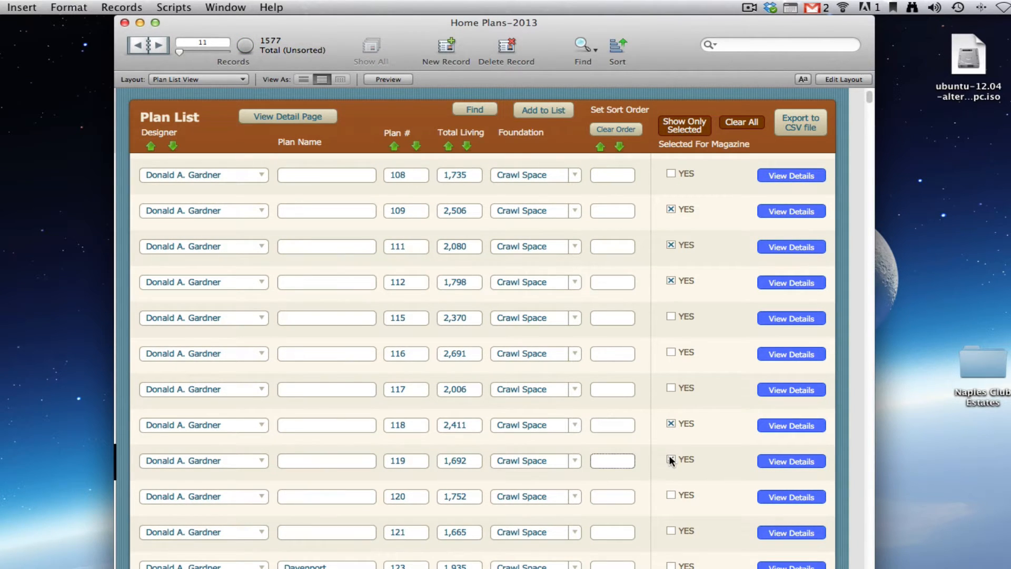
click(684, 126)
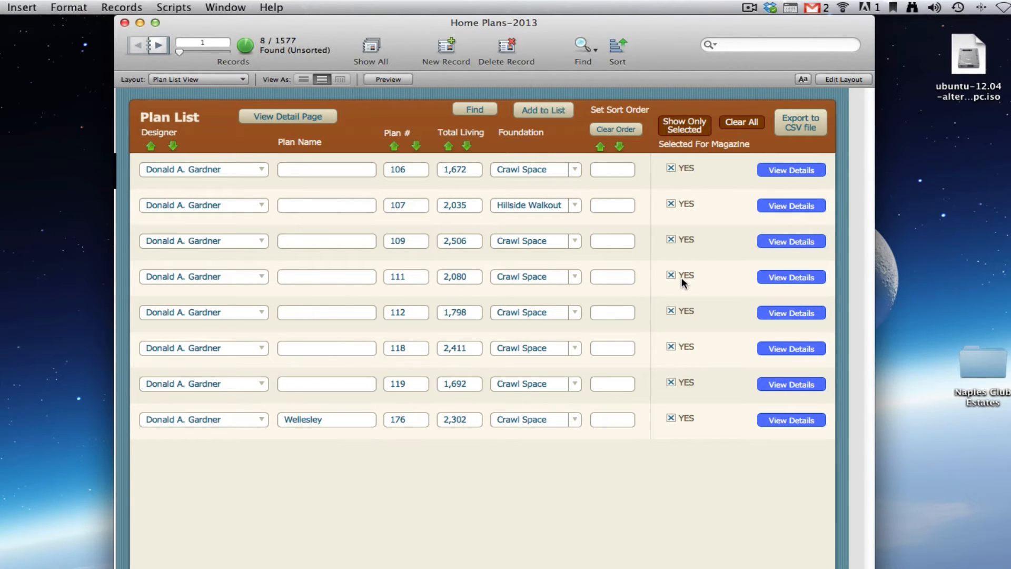
Show all plans and review which ones are marked for the magazine, down to plan 176
click(366, 51)
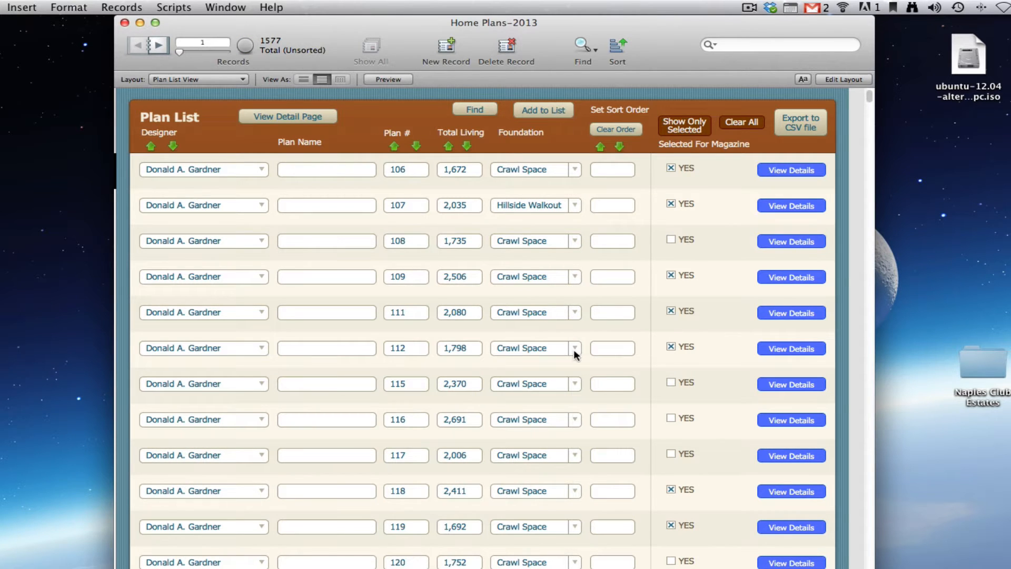
scroll(608, 393, down, 20)
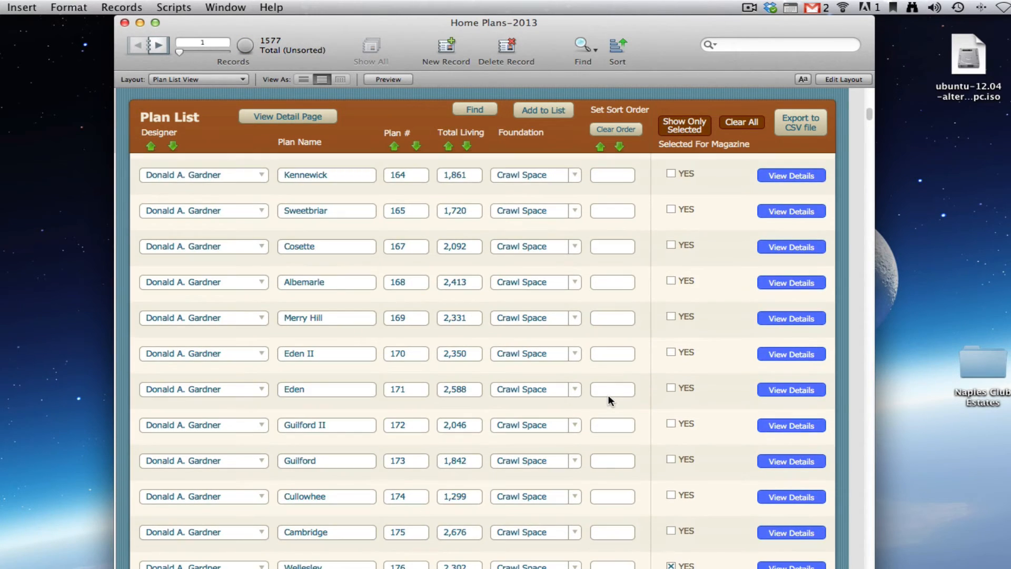
scroll(608, 394, down, 1)
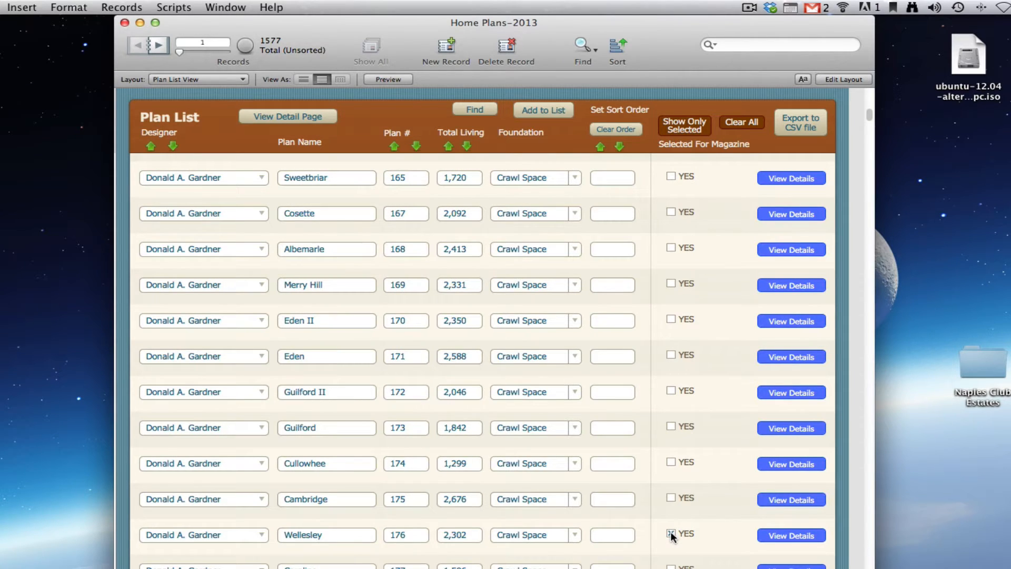
scroll(678, 477, up, 20)
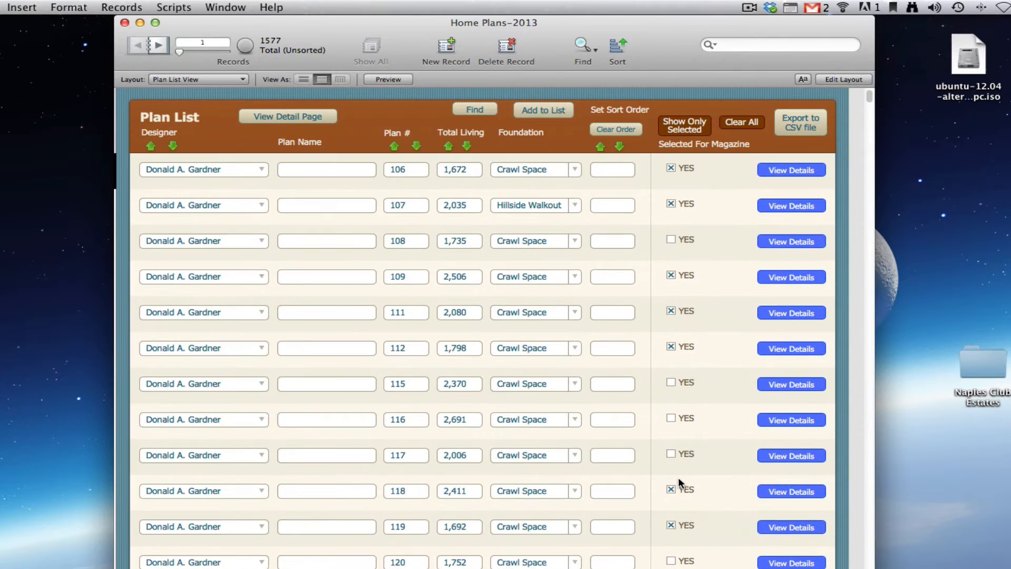
Show only the selected plans and clear all of their magazine selections
click(684, 125)
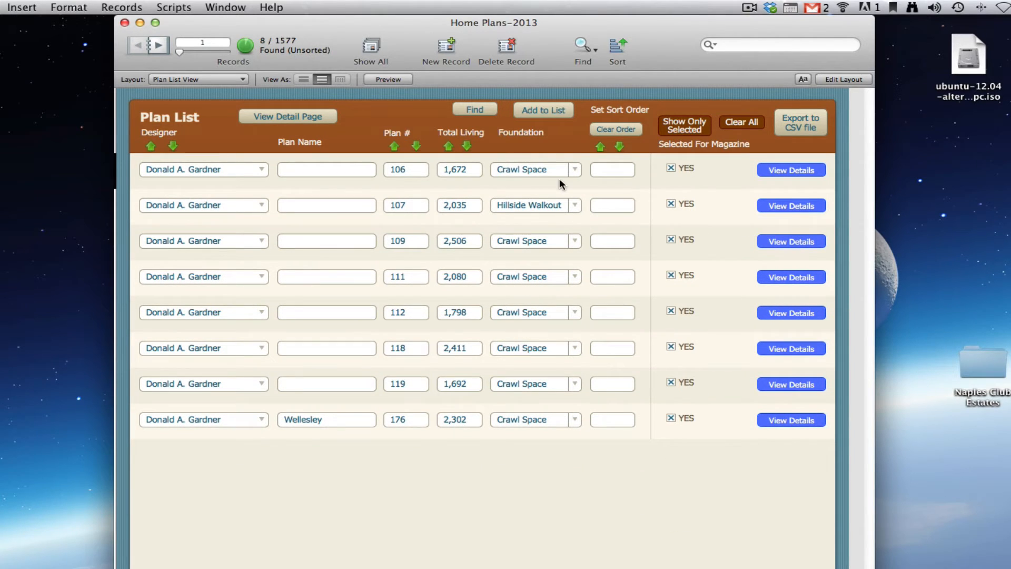
click(742, 121)
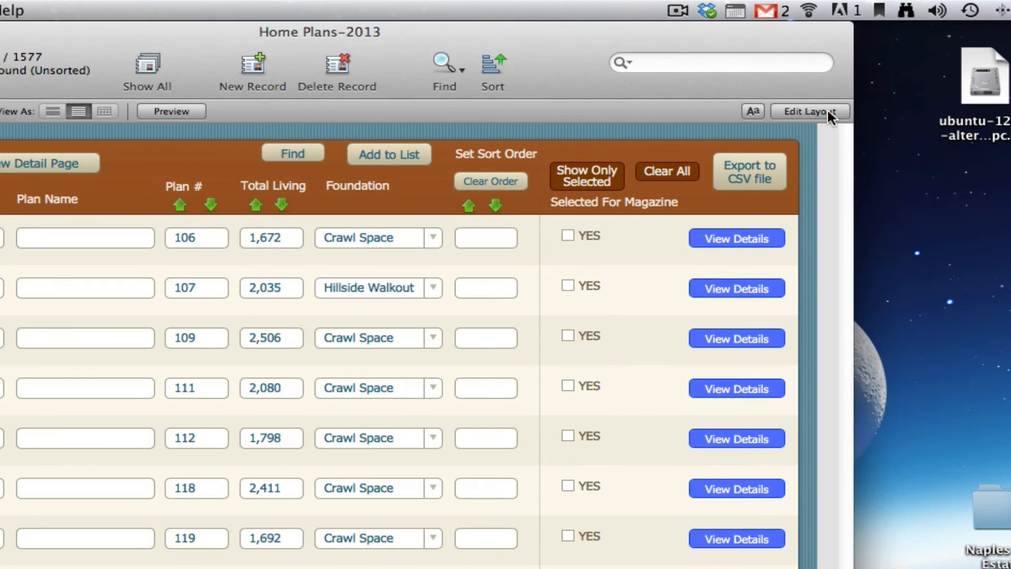
Switch the Plan List View to layout editing and open the button setup of Clear All
click(810, 112)
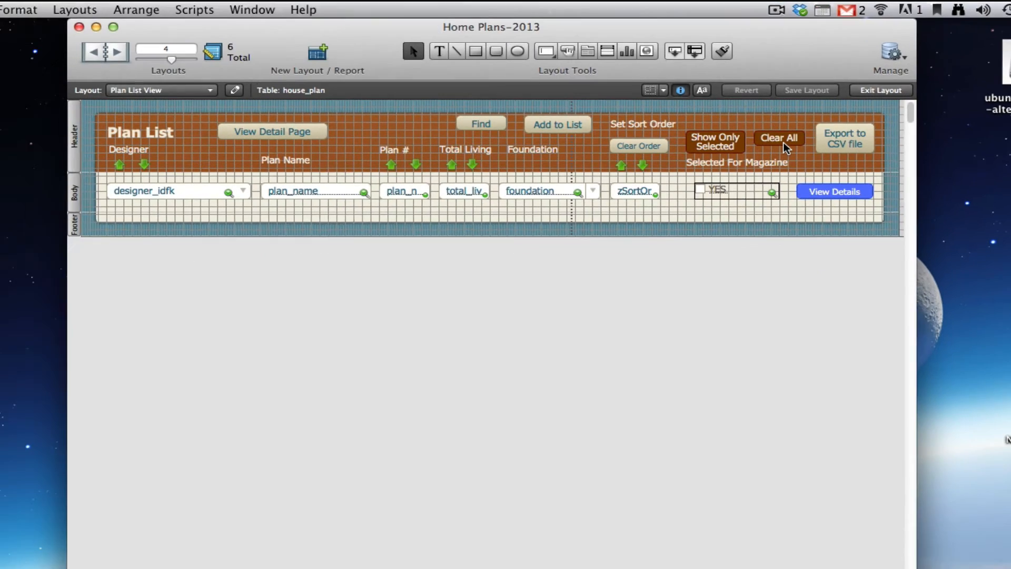
double_click(692, 182)
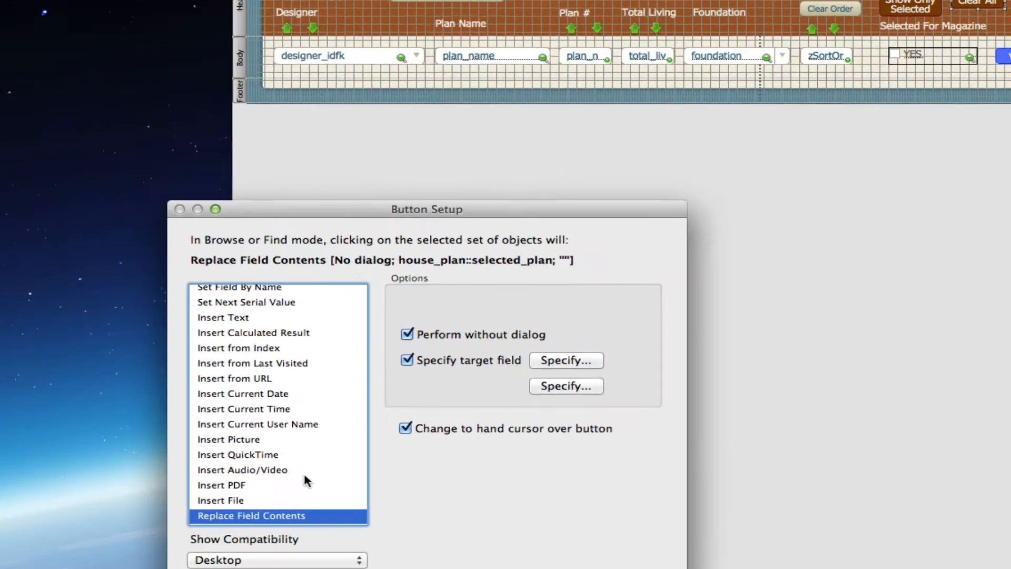
scroll(211, 547, down, 2)
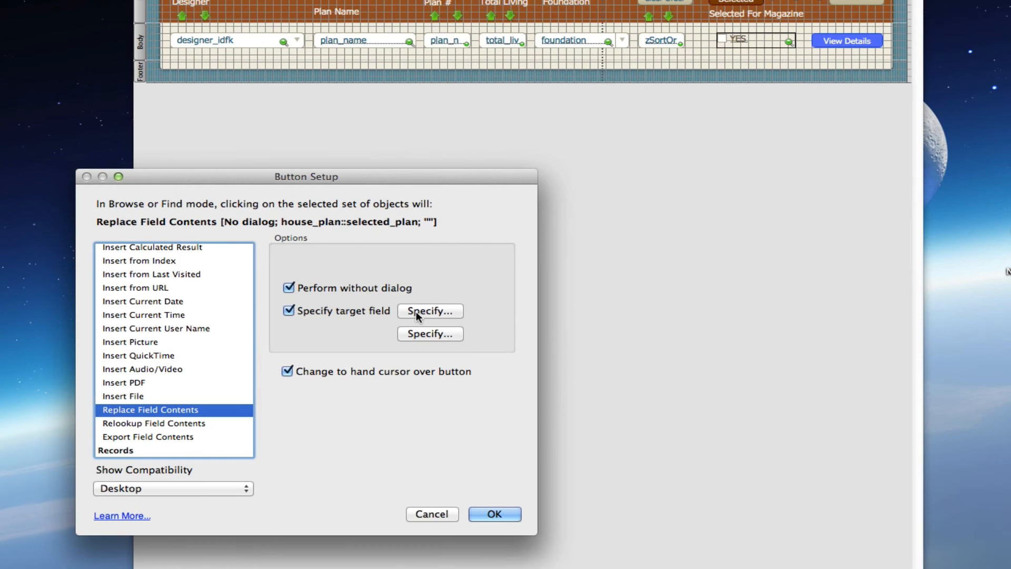
Check which target field the button's Replace Field Contents action uses, leaving the field choice as it is
click(771, 215)
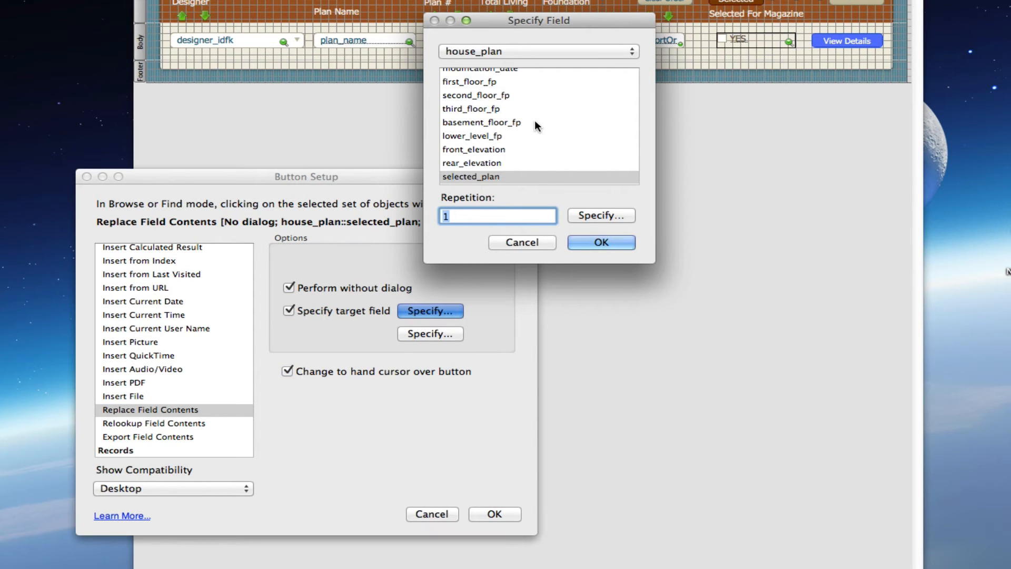
scroll(535, 120, down, 3)
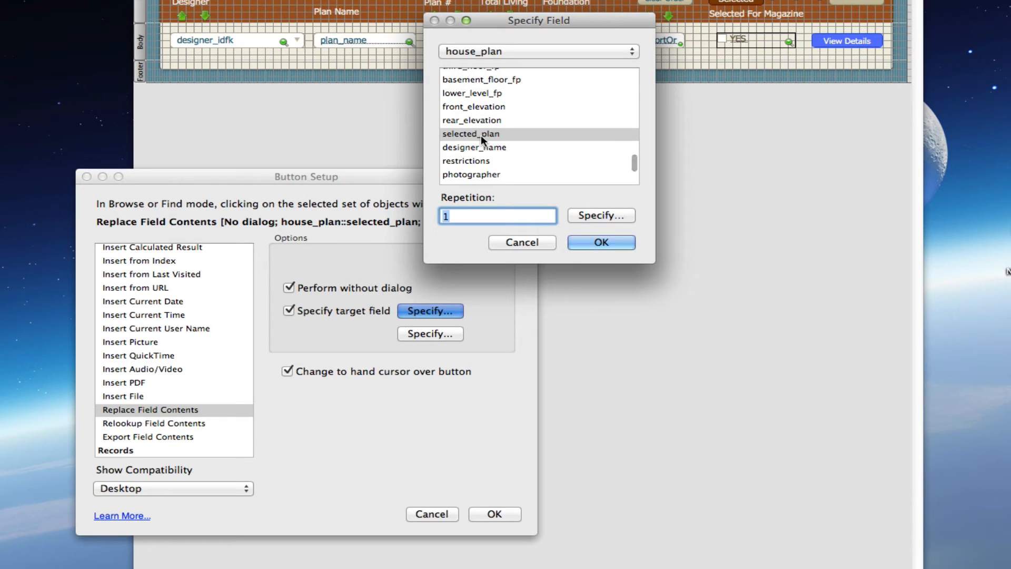
click(523, 245)
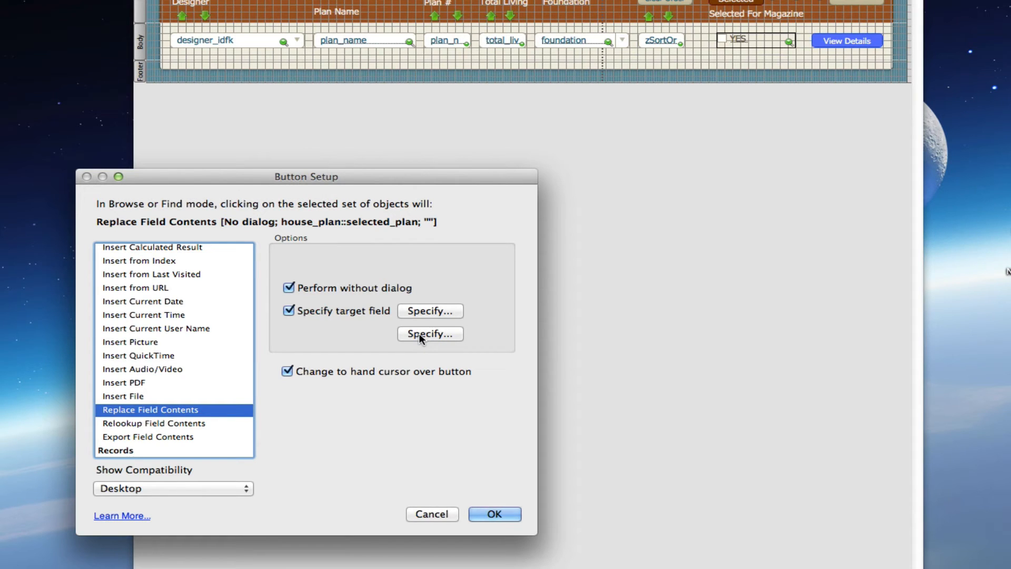
Examine the calculated result that replaces selected_plan, along with the available fields and functions, and accept the existing empty-text calculation
click(426, 333)
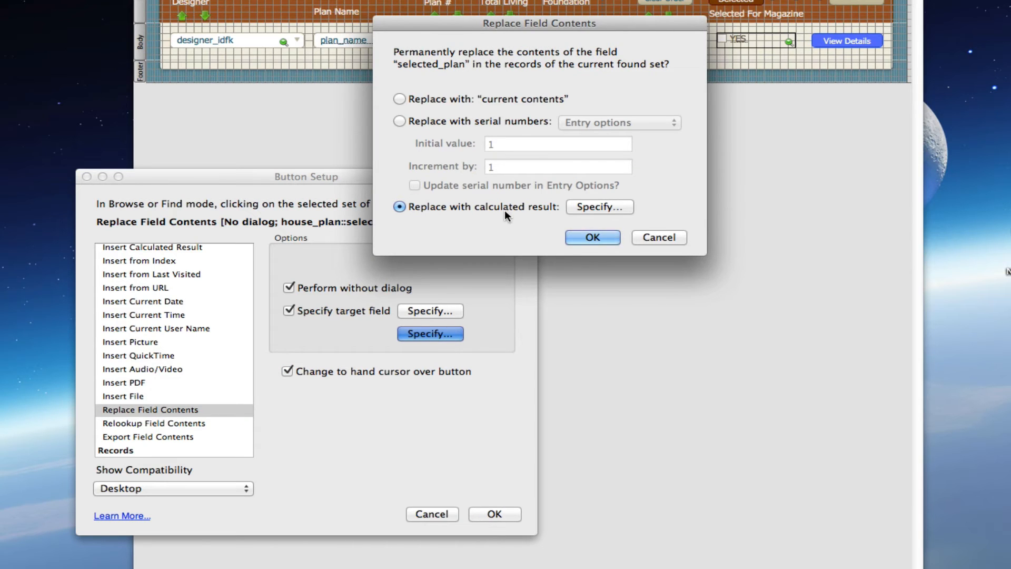
click(595, 207)
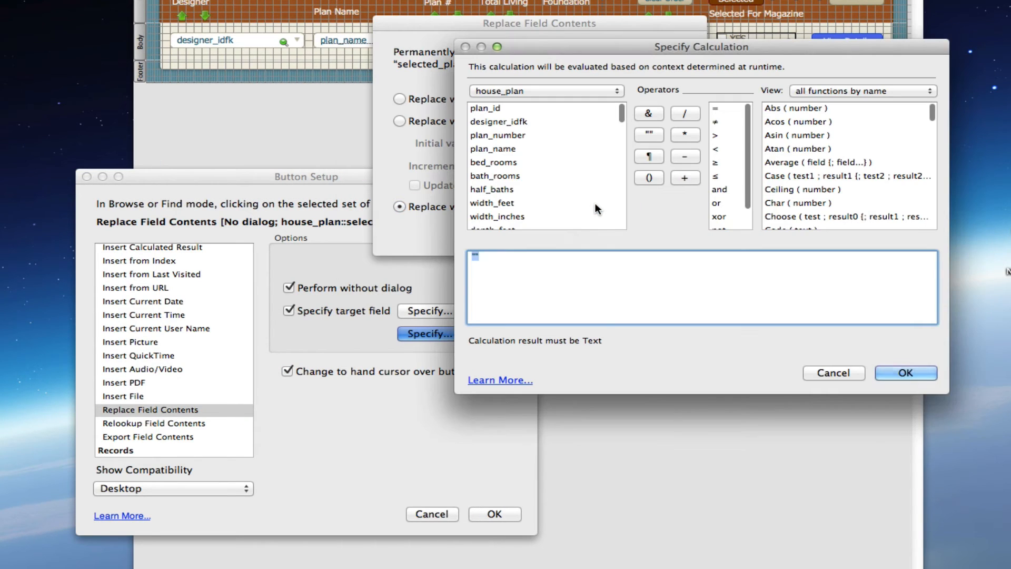
scroll(837, 152, down, 3)
scroll(838, 155, down, 8)
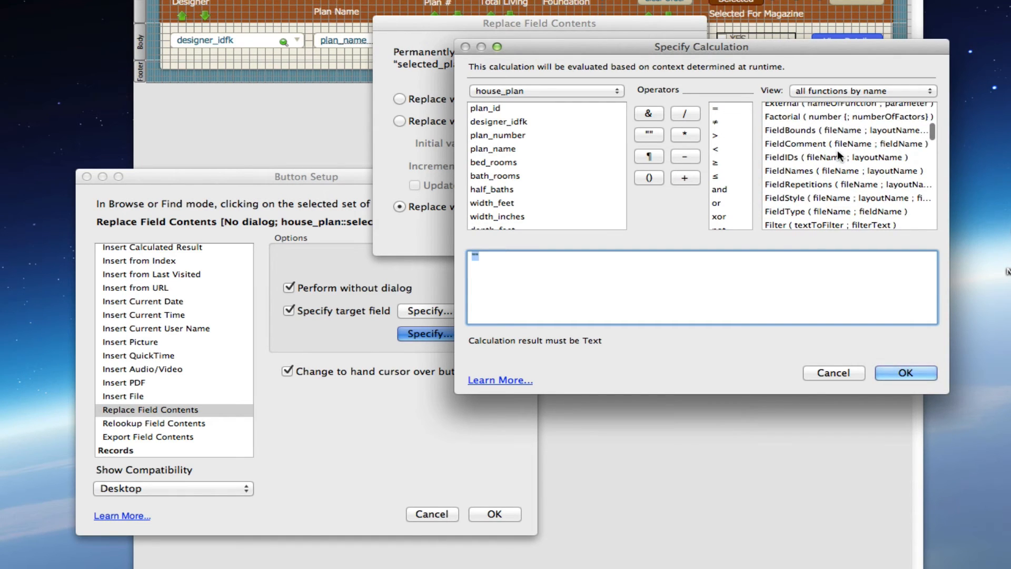
scroll(839, 154, down, 3)
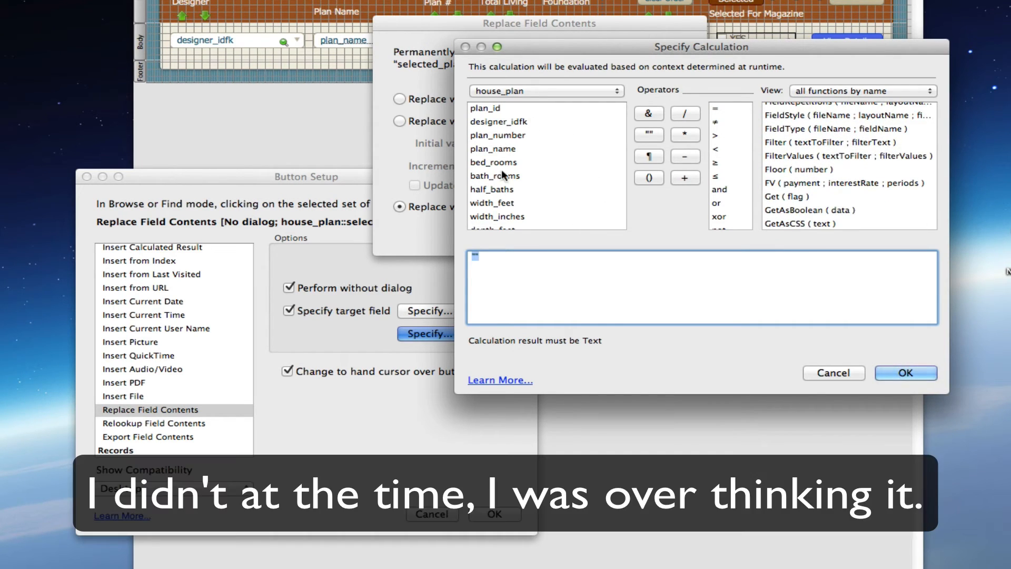
scroll(527, 202, down, 8)
scroll(528, 206, down, 10)
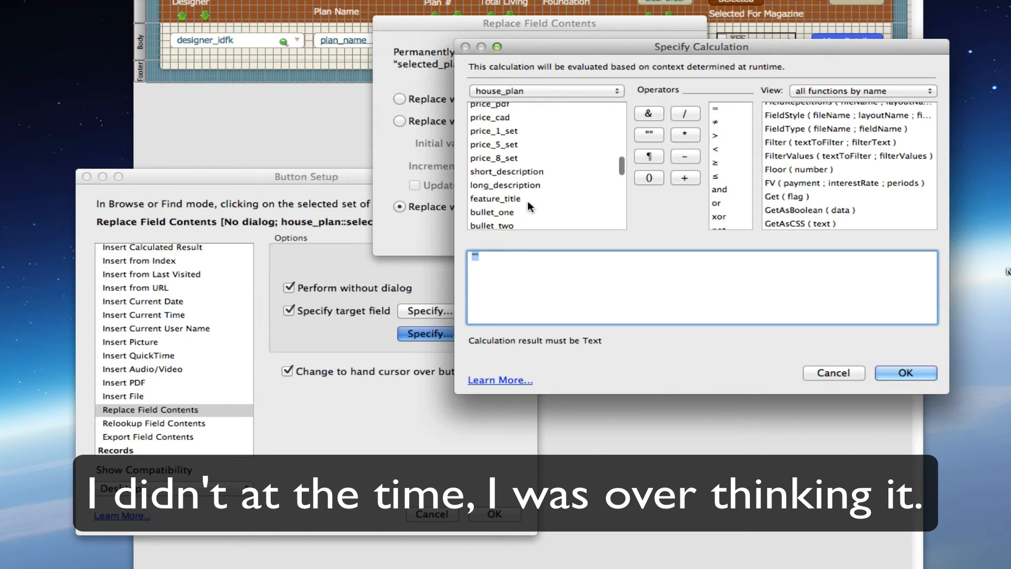
scroll(528, 206, down, 3)
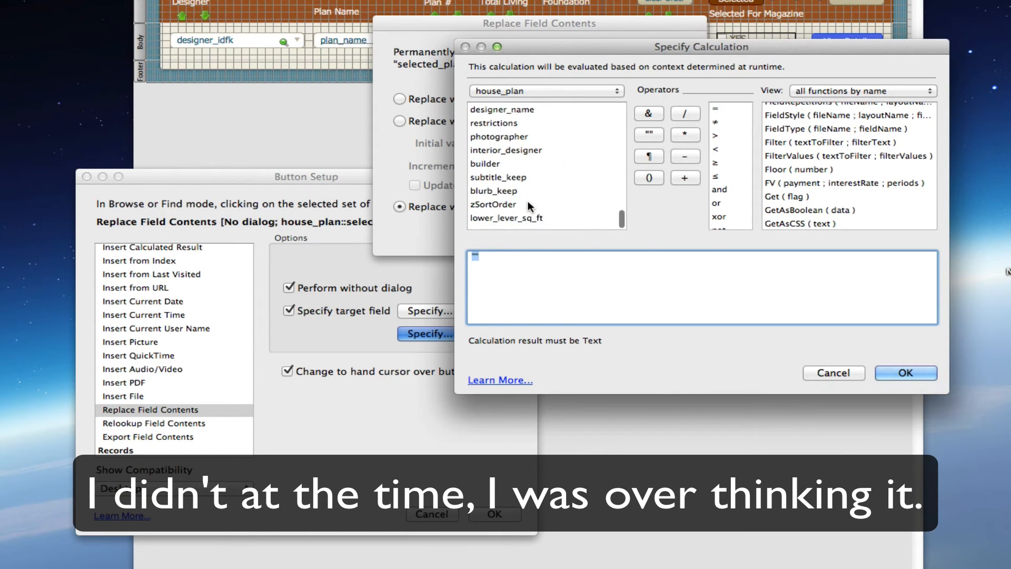
scroll(528, 206, up, 15)
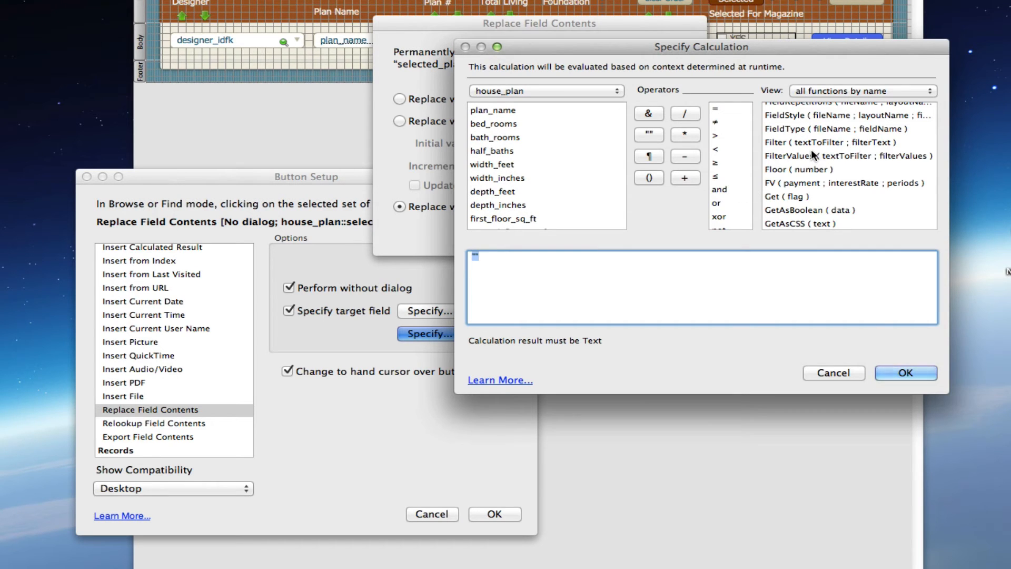
scroll(811, 155, down, 10)
scroll(812, 153, down, 7)
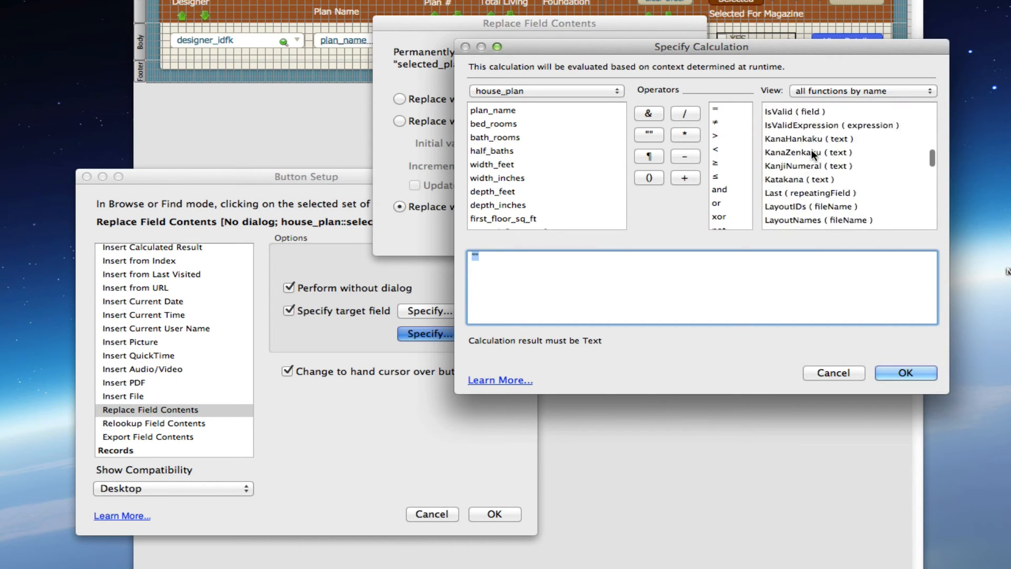
scroll(811, 154, down, 5)
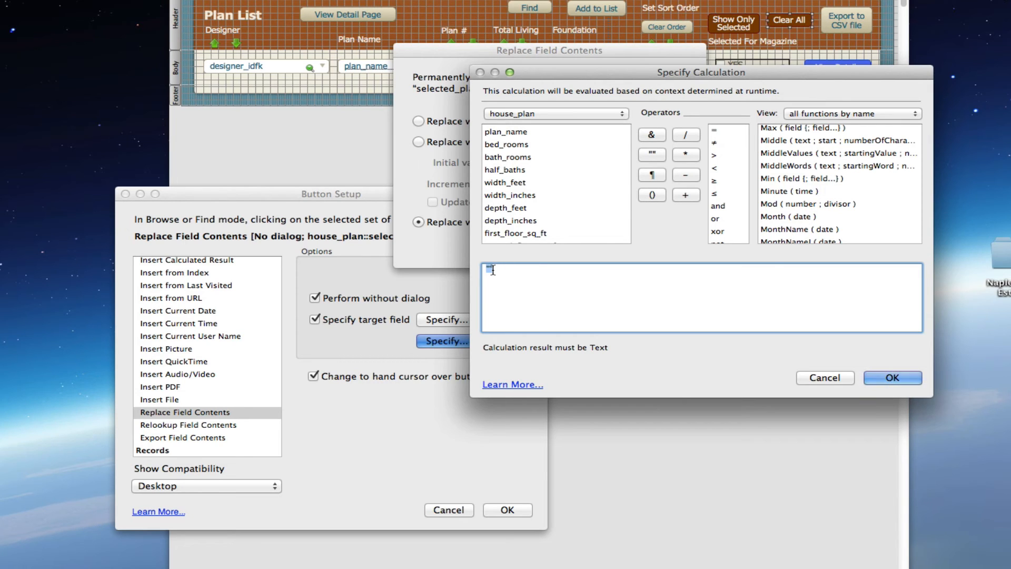
click(893, 377)
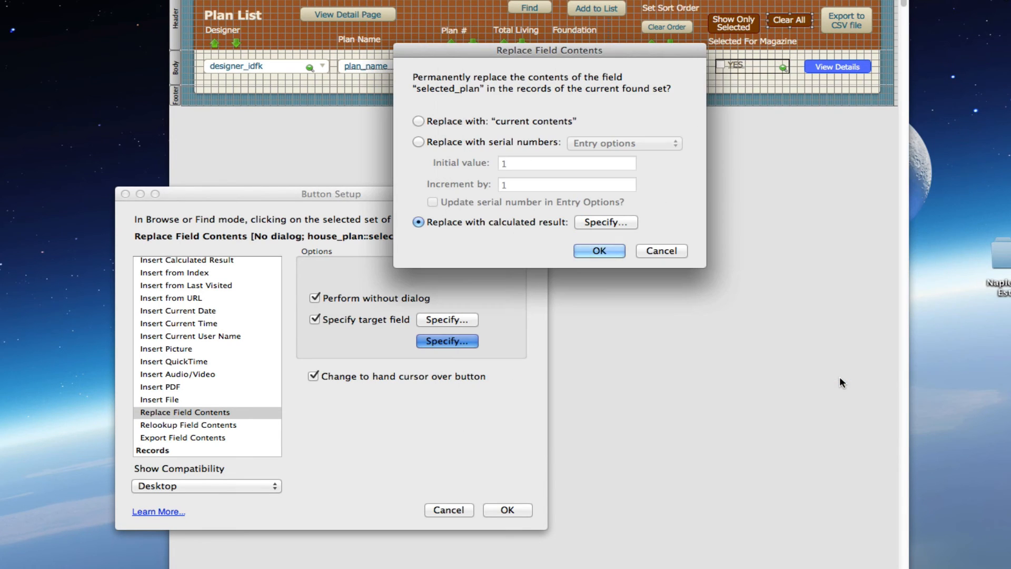
click(610, 251)
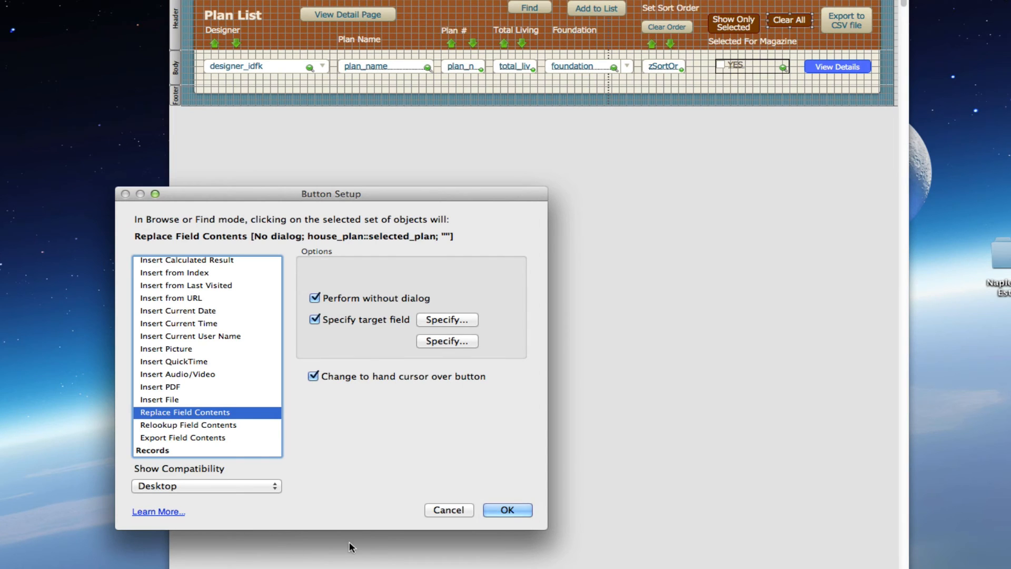
Close the button setup without changes, return the Plan List View to Browse mode and show all records
click(436, 508)
key(super+b)
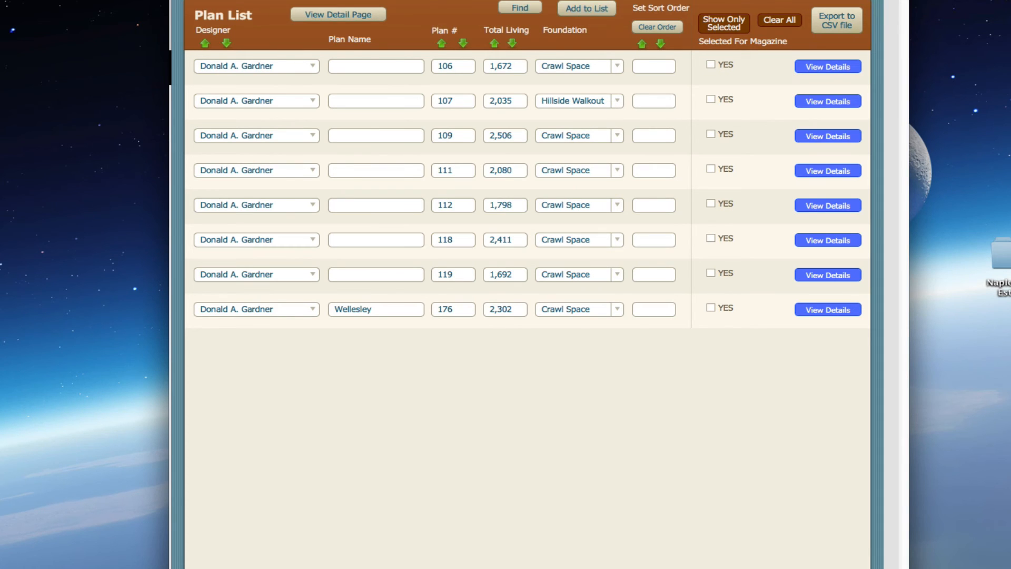
key(super+j)
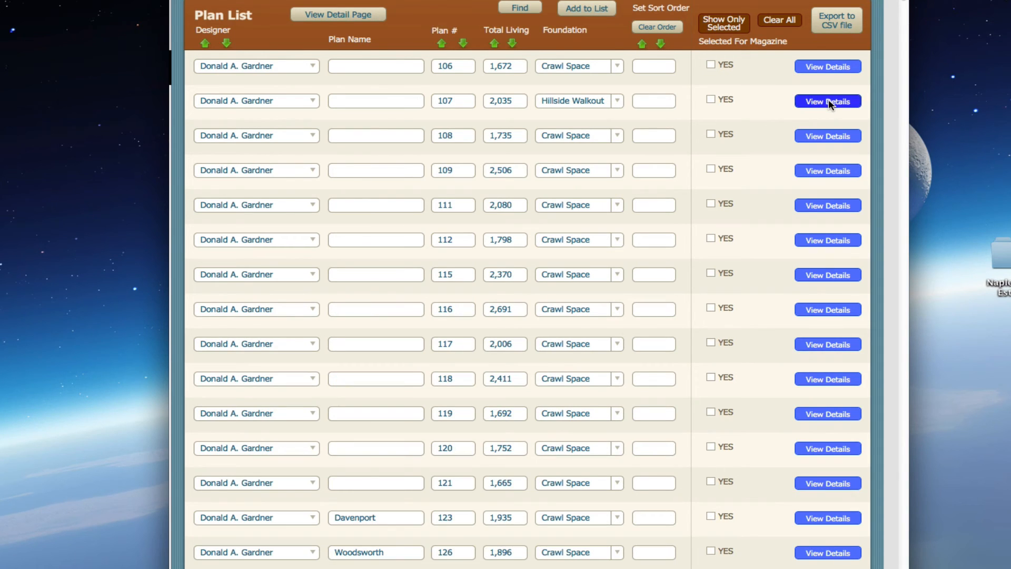
Mark plans 106, 111, 116 and 119 as selected for the magazine
click(710, 64)
click(711, 203)
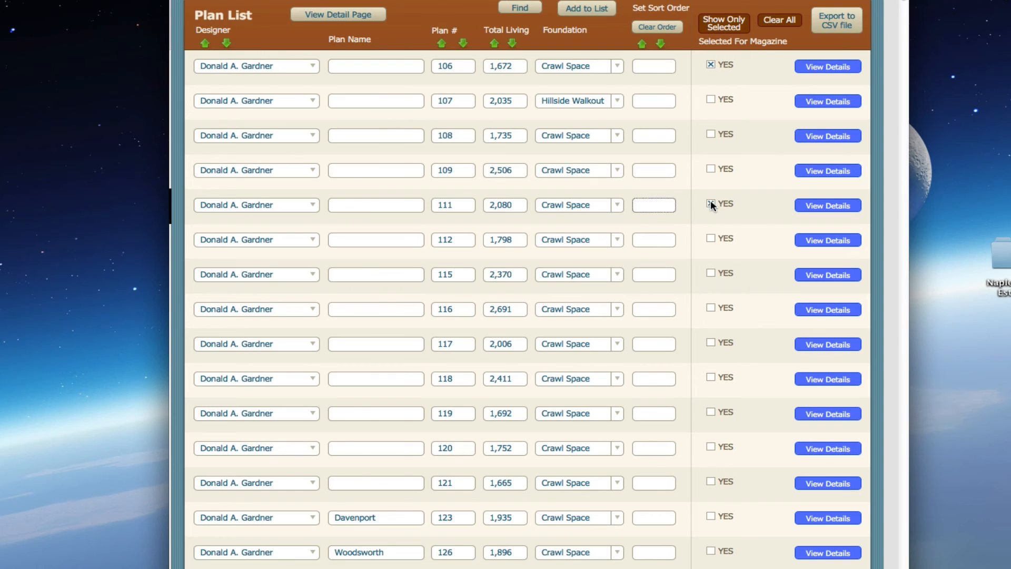
click(710, 307)
click(711, 412)
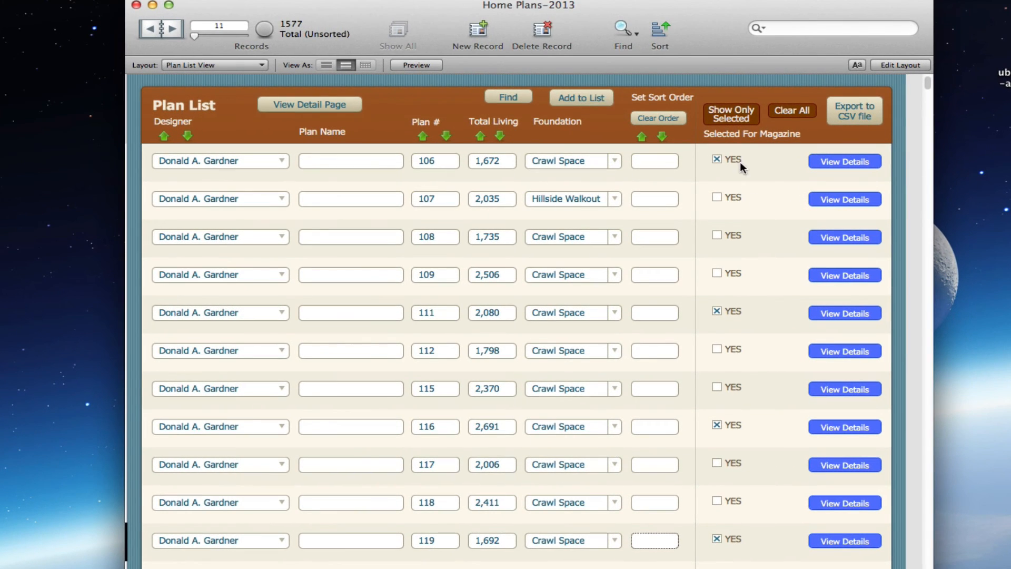
Filter the list to only the plans selected for the magazine and clear all of their selections
click(730, 114)
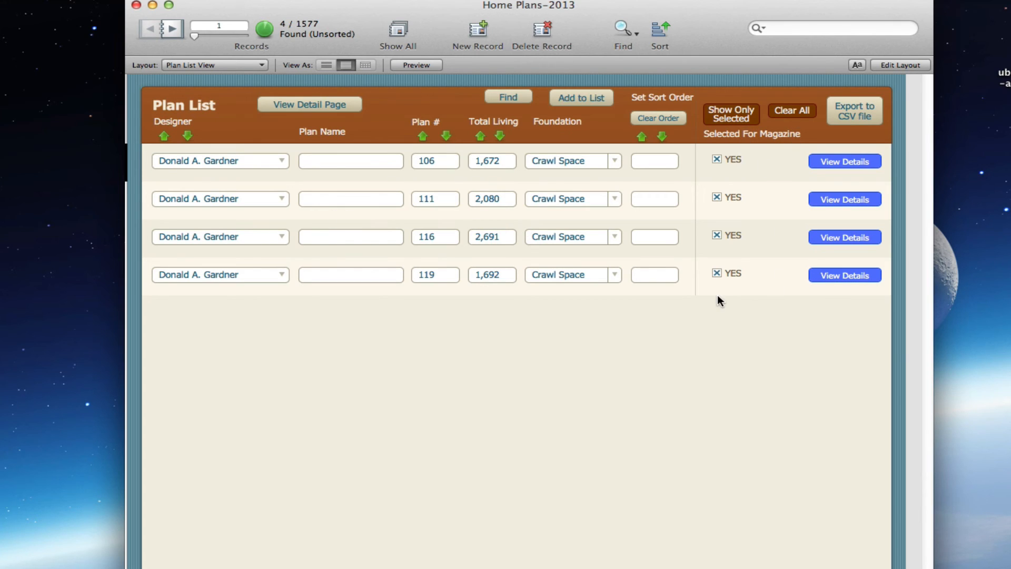
click(793, 111)
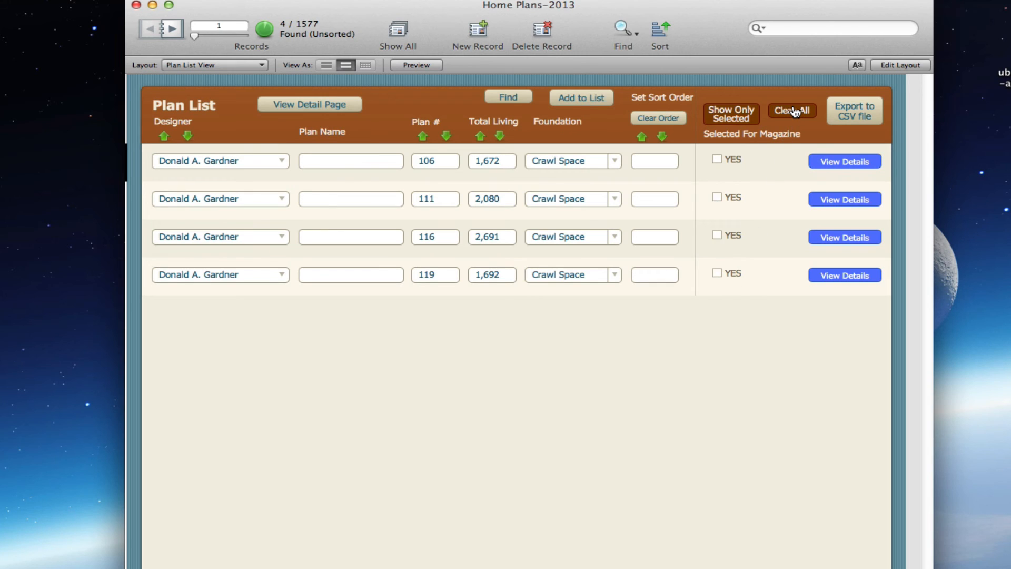